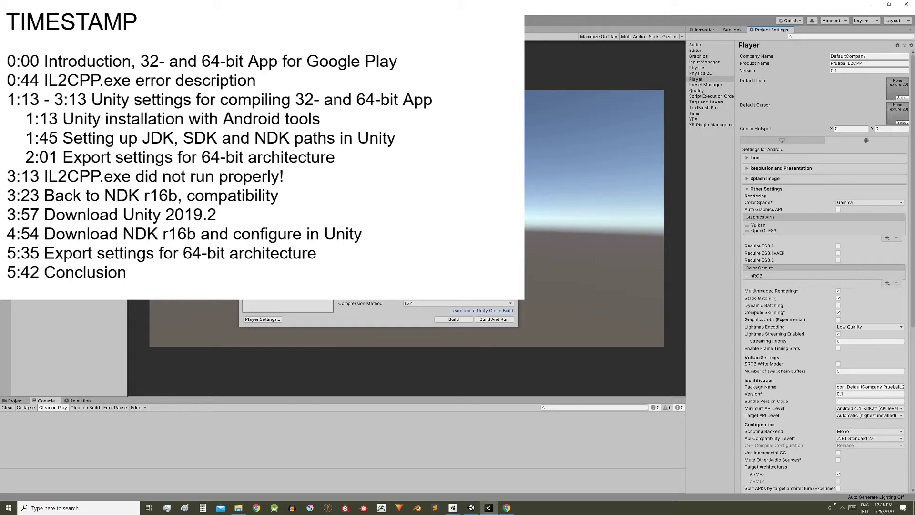
- Open Build Settings from the File menu for the Android project
click(5, 12)
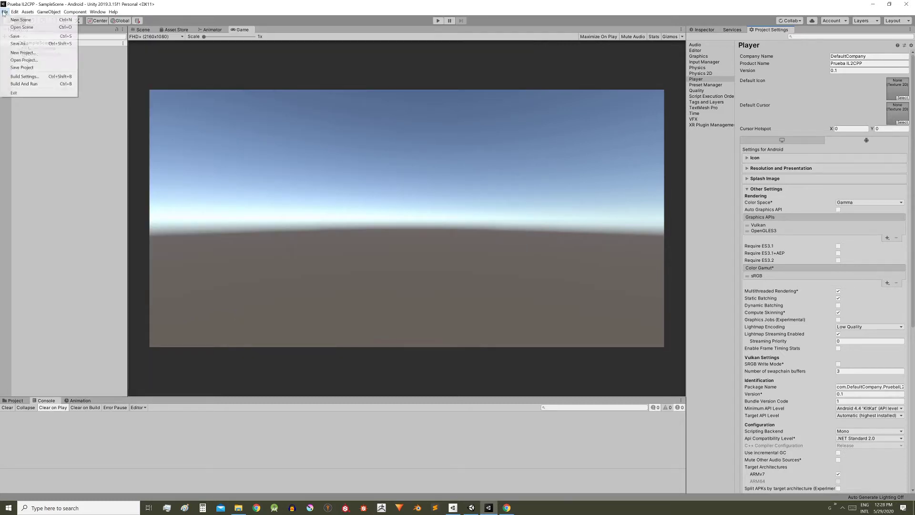
click(24, 77)
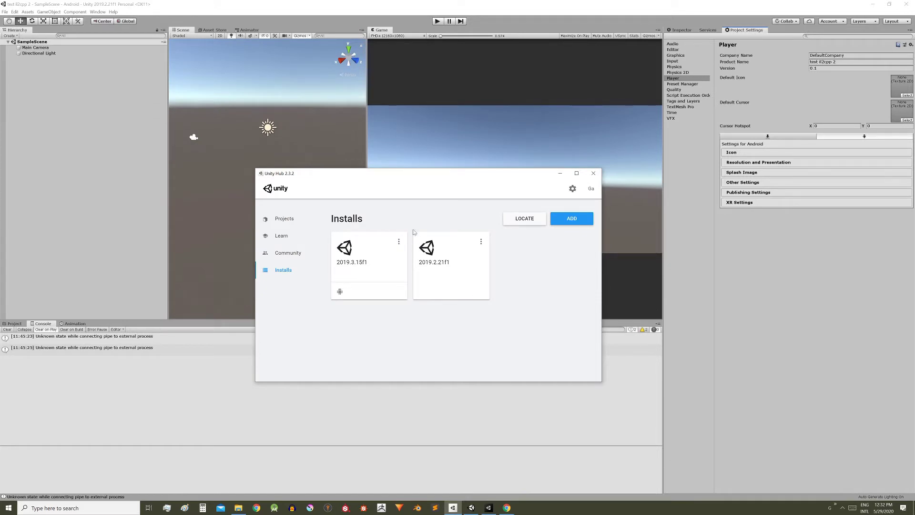
- Check the 2019.3.15f1 install's modules: Android Build Support with SDK & NDK Tools and OpenJDK
click(572, 222)
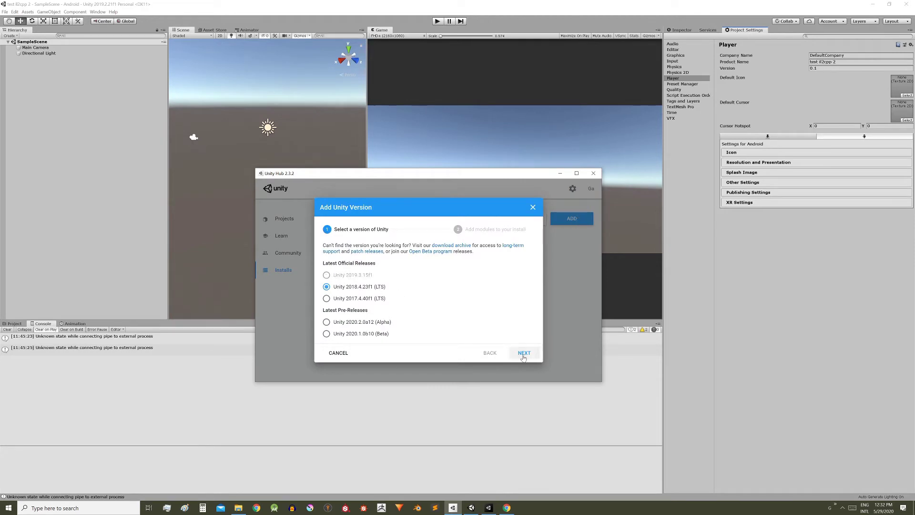
click(547, 300)
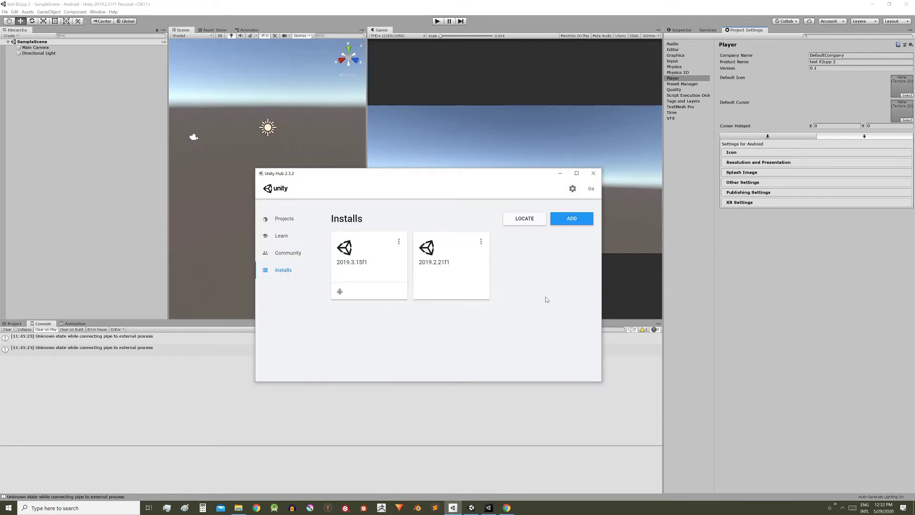
click(399, 242)
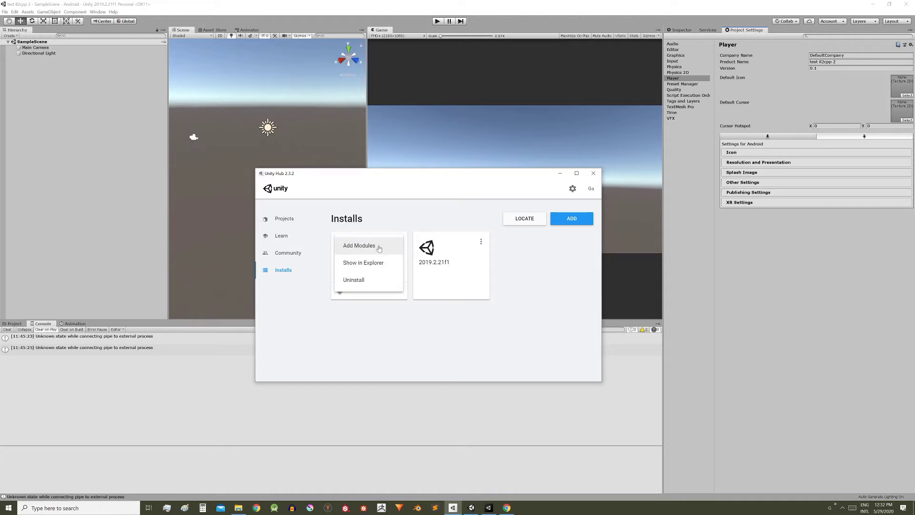
click(380, 248)
click(328, 250)
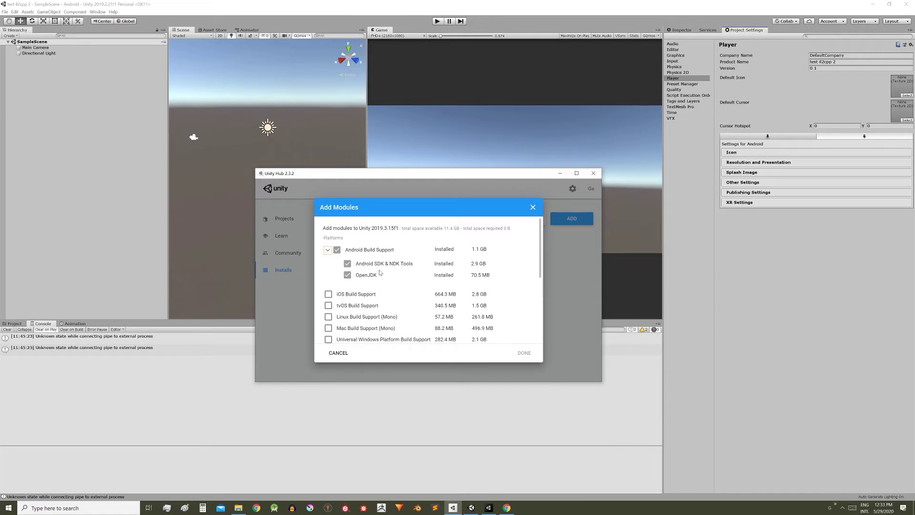
- In External Tools preferences, uncheck 'JDK Installed with Unity' and select the JDK path field
click(14, 12)
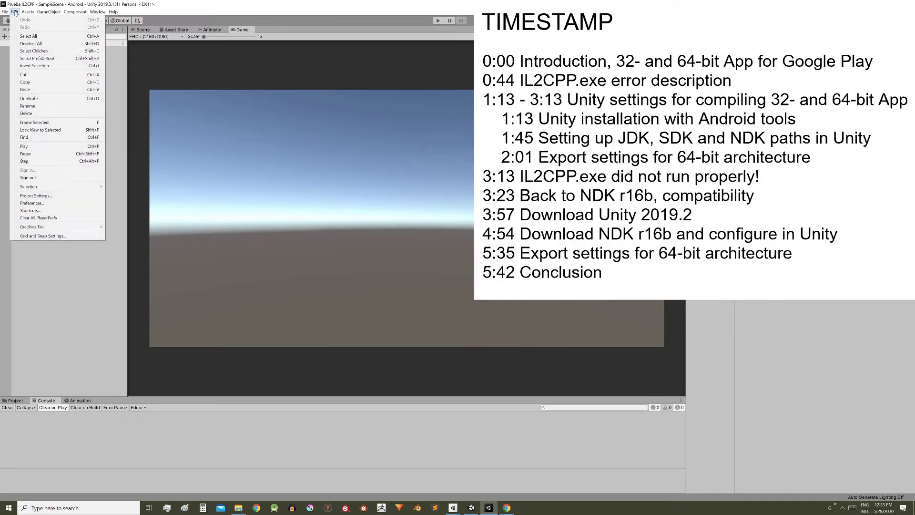
click(30, 203)
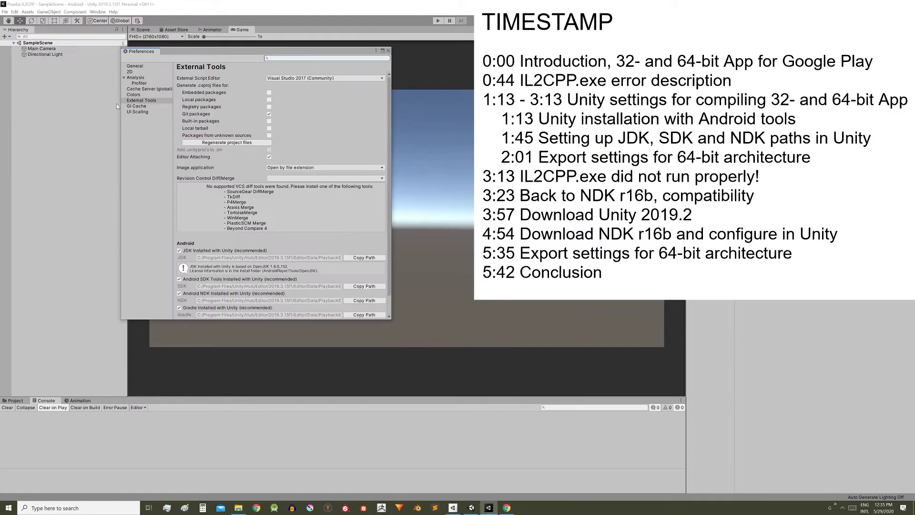
click(137, 101)
scroll(224, 200, down, 1)
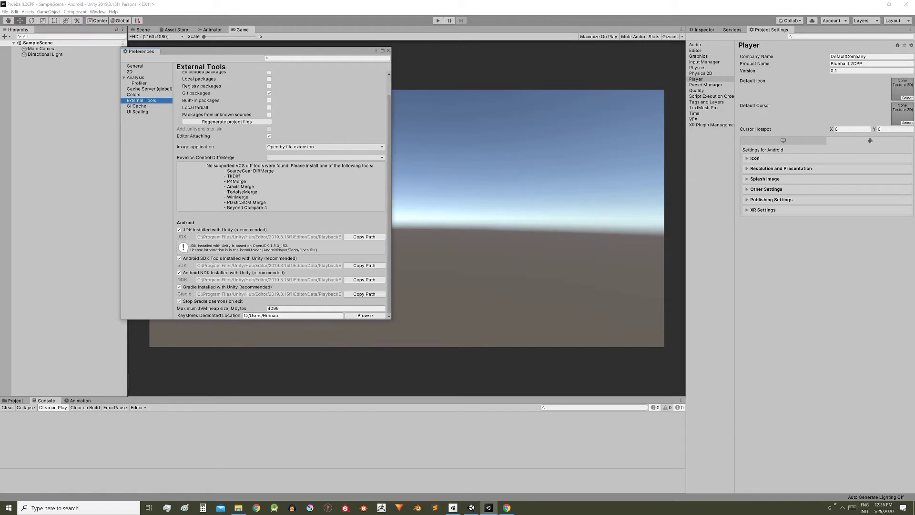
click(180, 230)
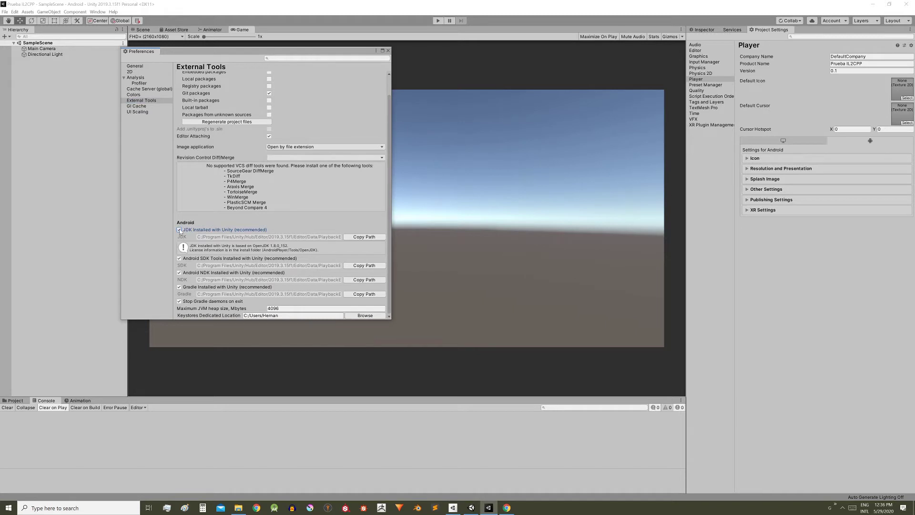
click(224, 237)
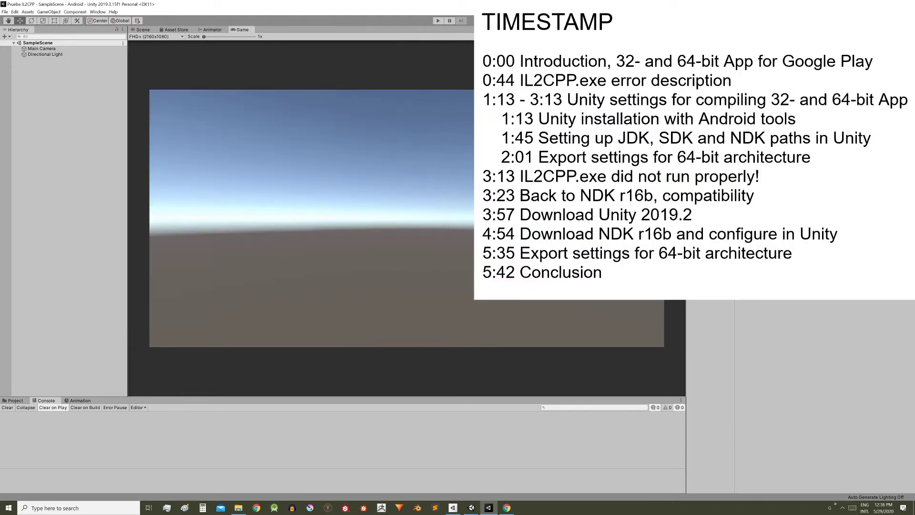
- Open the Android Player Settings from Build Settings
click(15, 12)
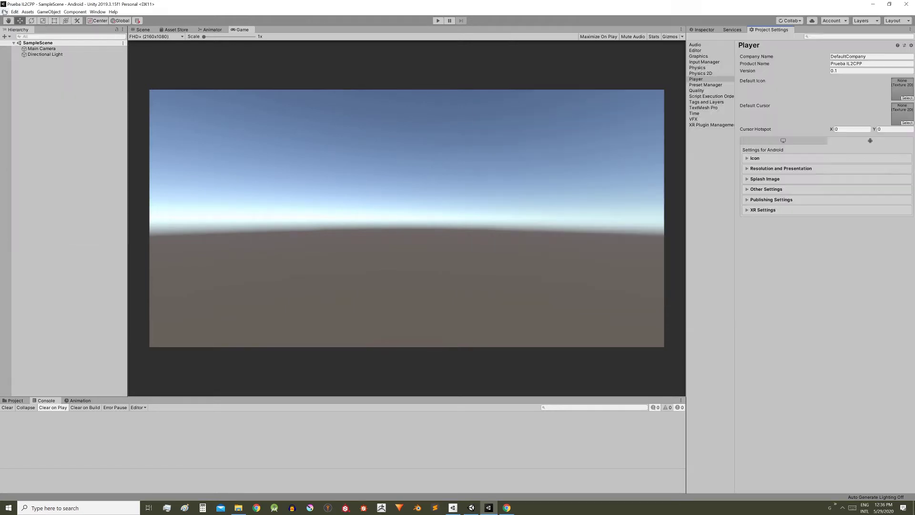
click(4, 11)
click(30, 78)
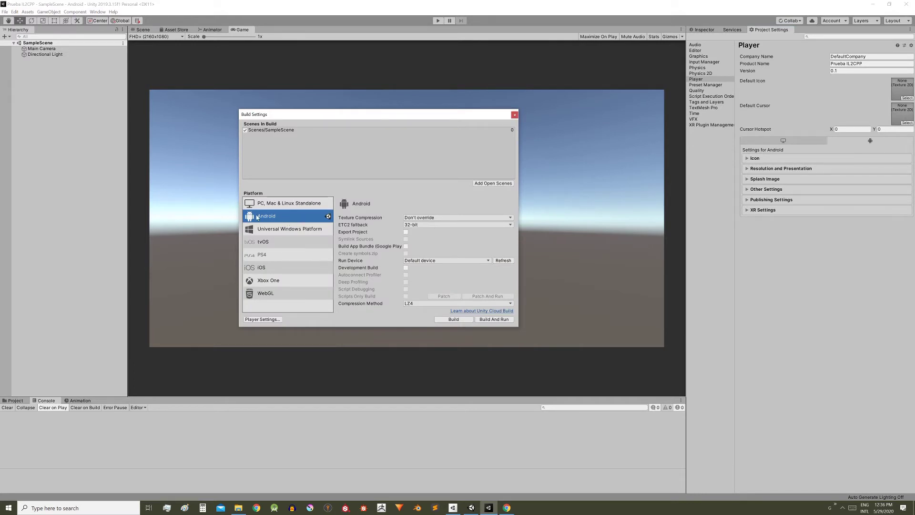
click(262, 320)
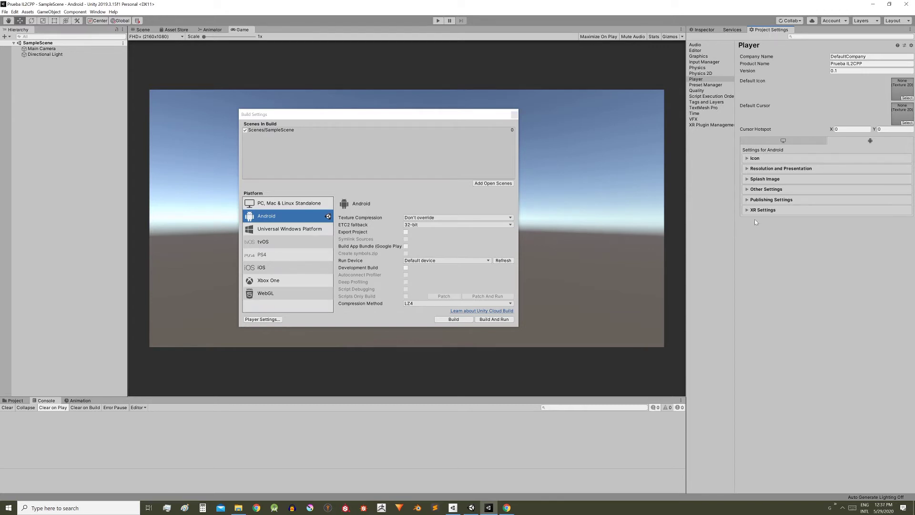
- Under Other Settings, set Scripting Backend to IL2CPP and enable the ARM64 architecture
click(749, 190)
scroll(750, 194, down, 6)
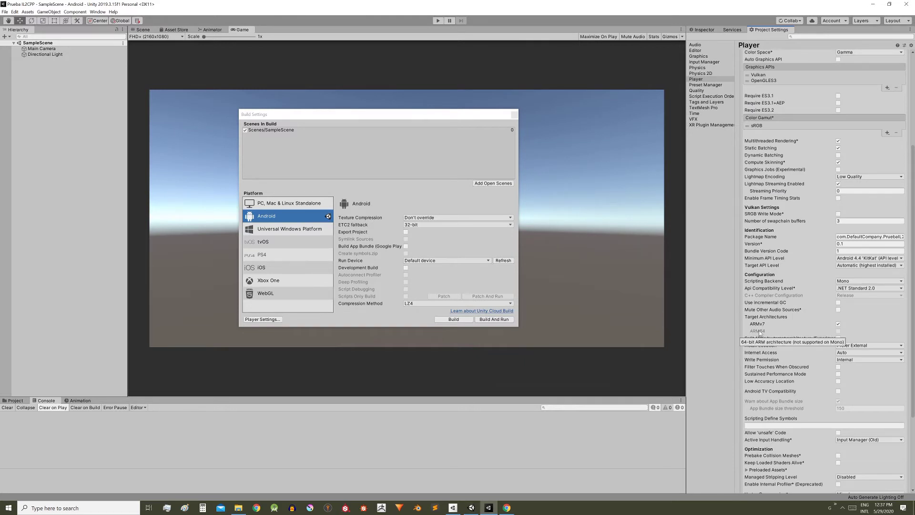
click(853, 281)
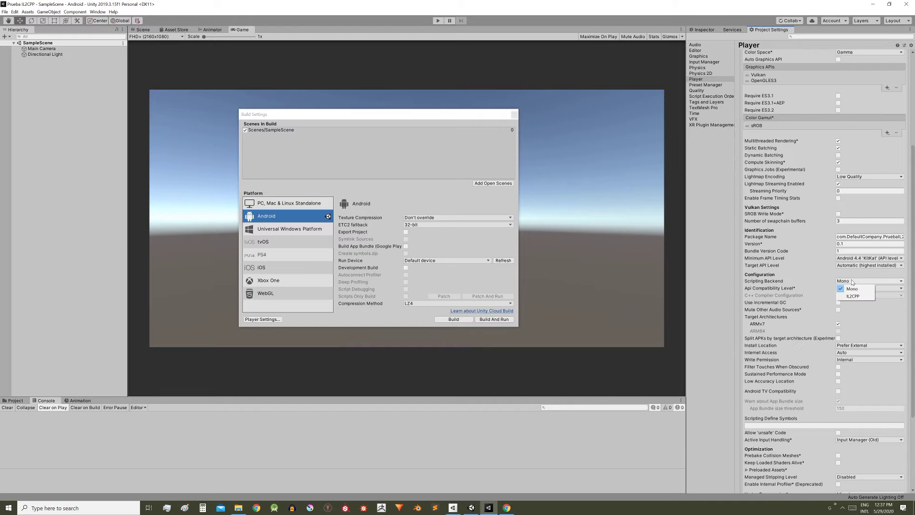
click(854, 296)
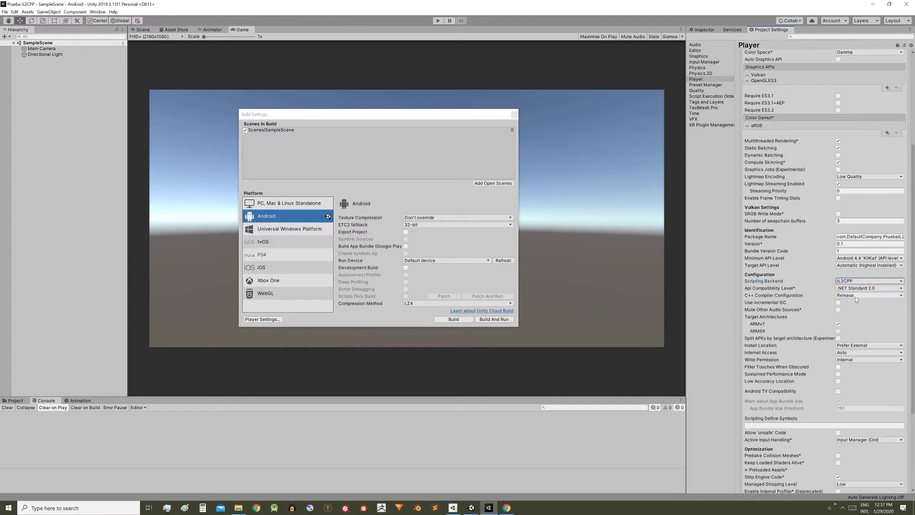
click(839, 331)
- Enable Build App Bundle (Google Play) and build asd.aab into the Builds folder
click(353, 229)
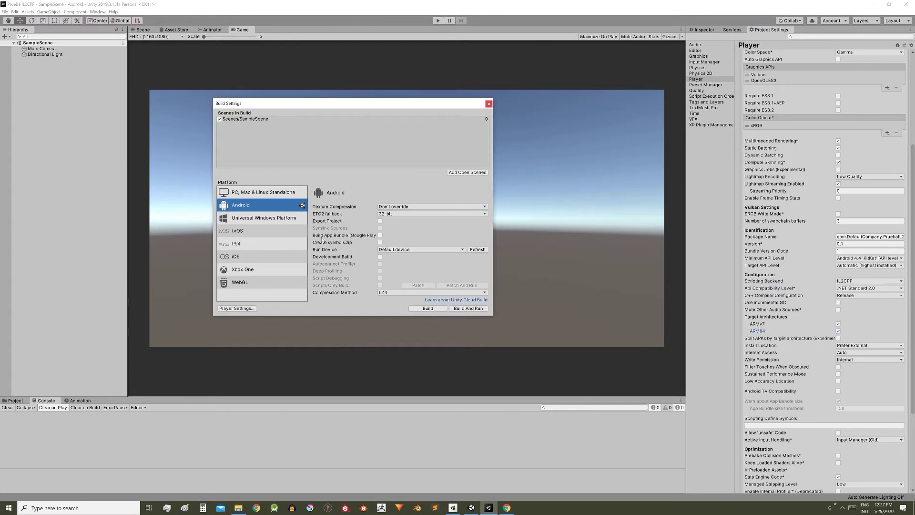
click(380, 235)
click(419, 308)
click(176, 193)
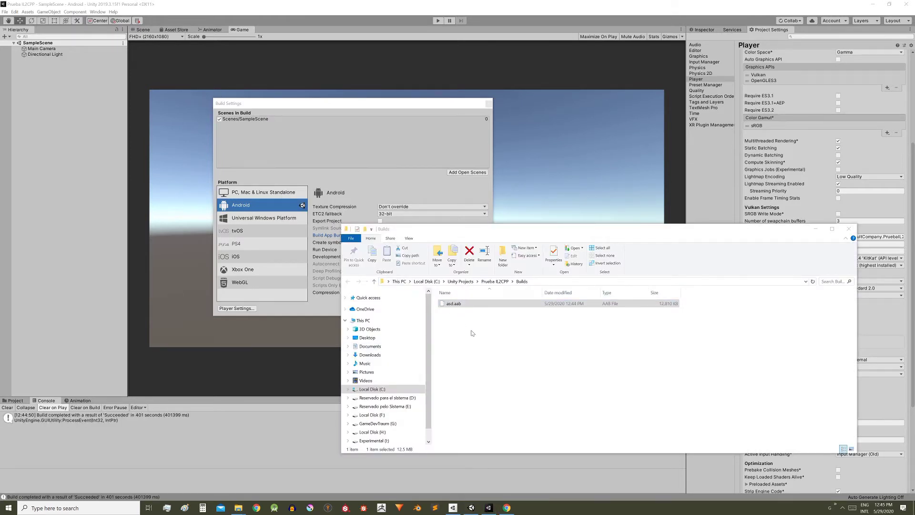
- Inspect the built asd.aab file in the Builds folder, then move the Explorer window aside
click(460, 304)
click(449, 311)
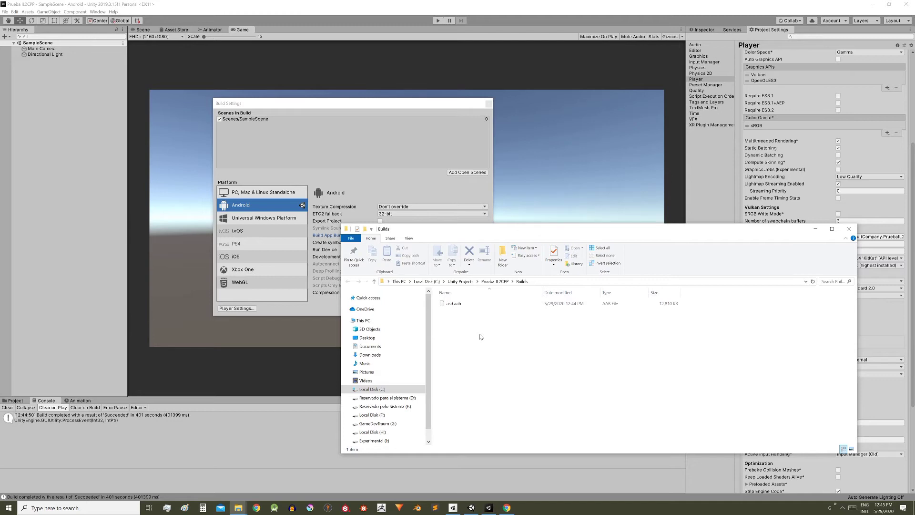
drag(477, 229, 309, 215)
- Back in Unity, scroll the Player settings and expand Publishing Settings
click(794, 280)
scroll(793, 280, down, 5)
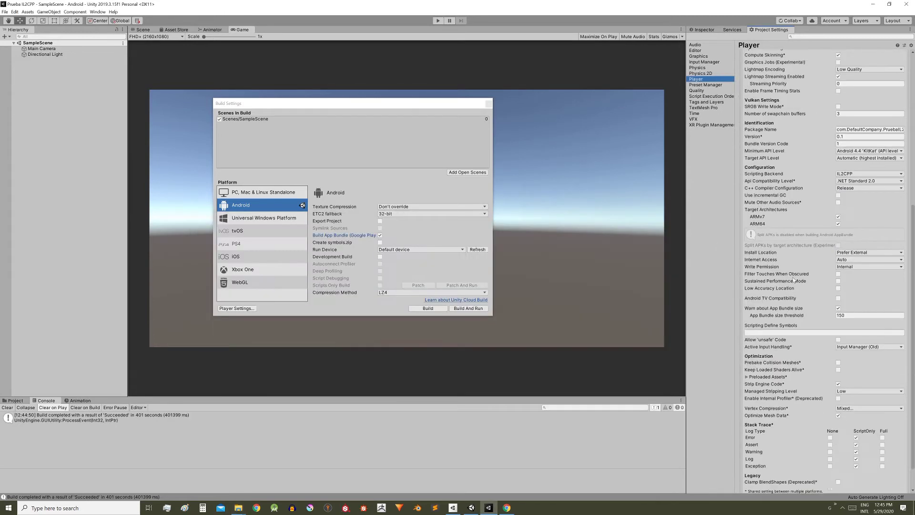
scroll(794, 280, down, 2)
click(781, 199)
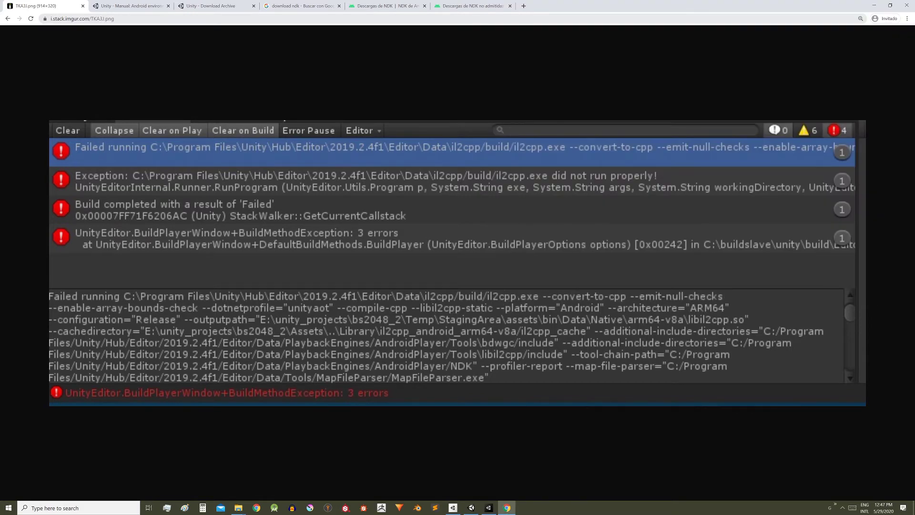
- Switch to the Unity Manual tab on Android environment setup with Ctrl+Tab
key(ctrl+Tab)
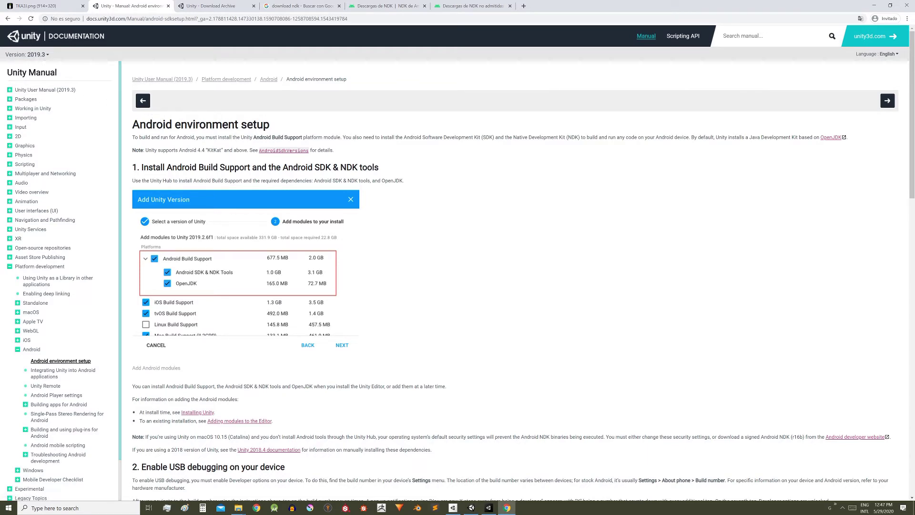
- Jump to the NDK version table and highlight the 2019.2 row requiring NDK r16b
scroll(209, 125, down, 1)
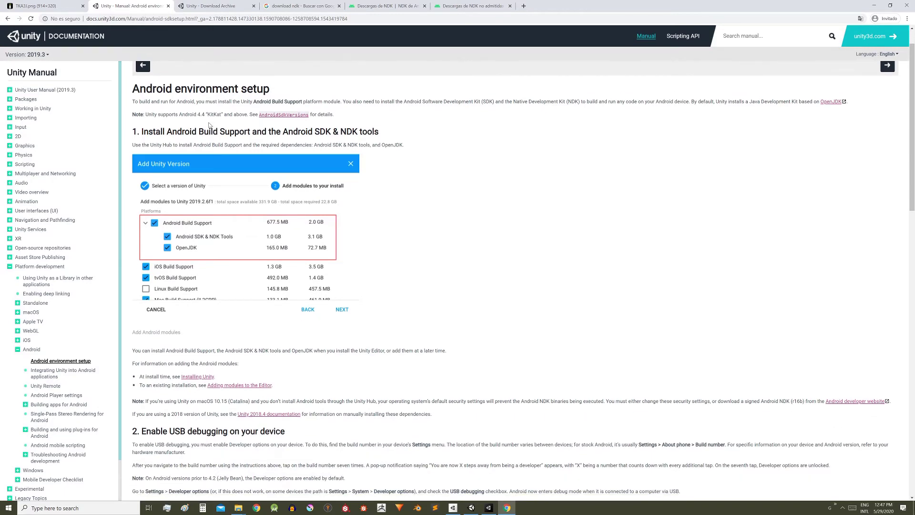
key(End)
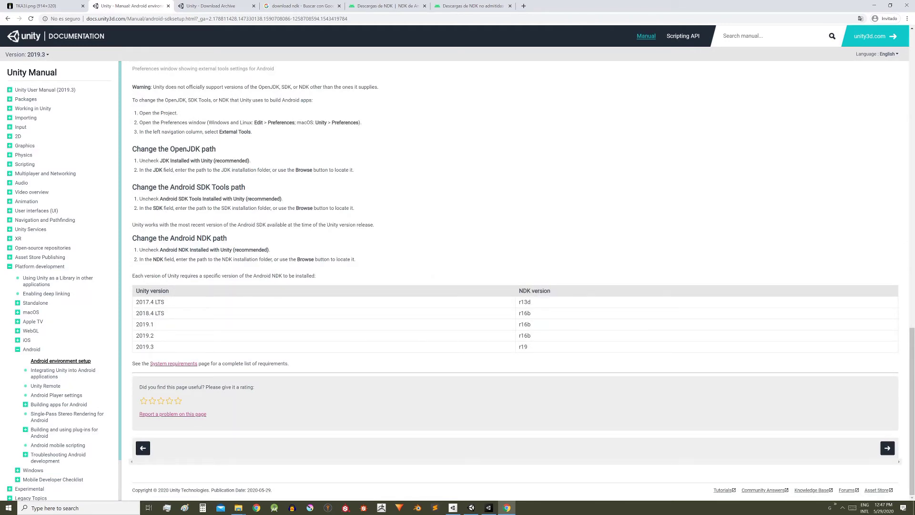
drag(517, 338, 542, 337)
drag(135, 346, 167, 337)
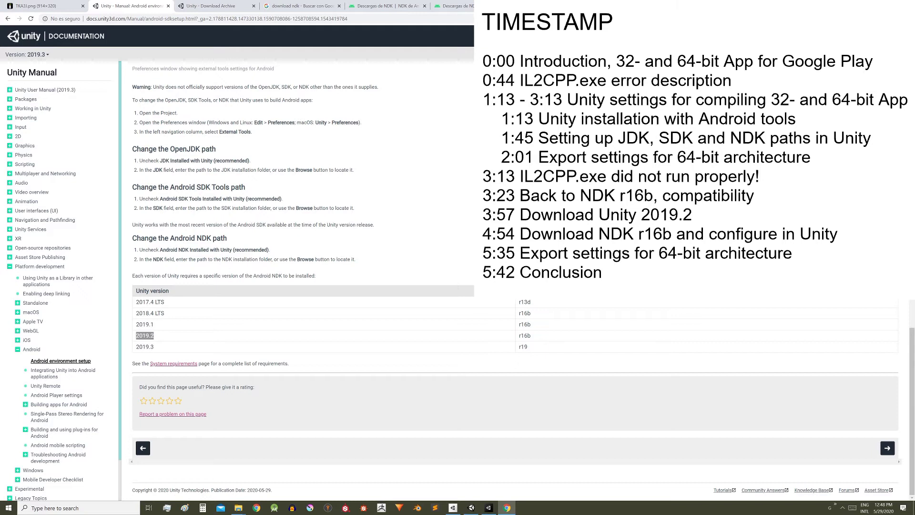
click(160, 338)
- Switch to Unity Hub and start adding a new Unity version from Installs
key(alt+Tab)
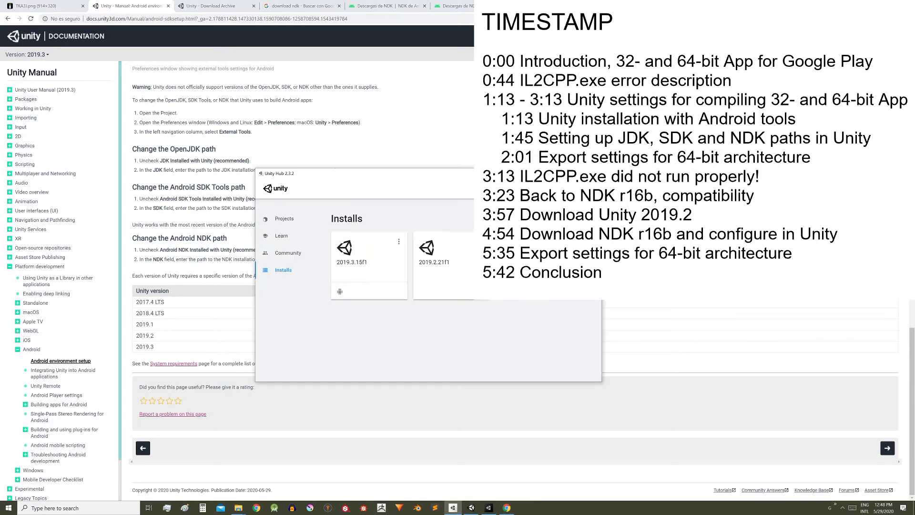
click(571, 218)
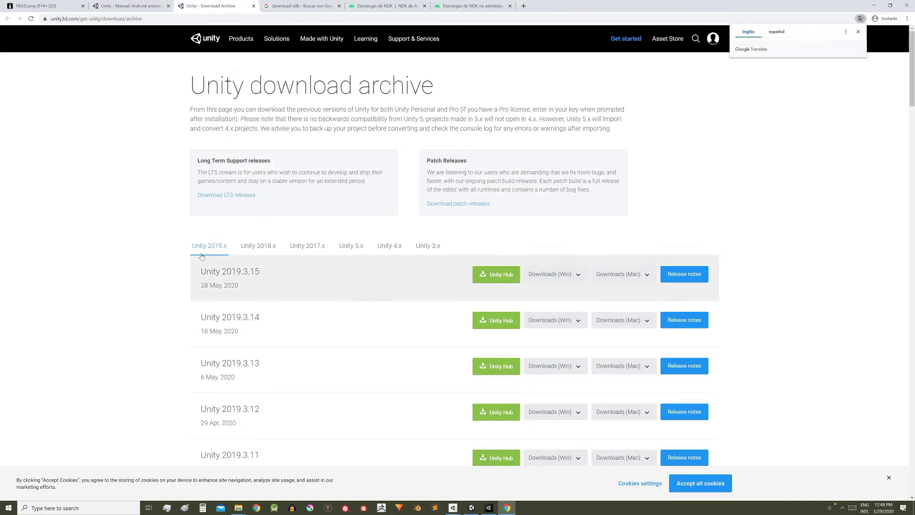
- Start the Unity 2019.2.21 Windows torrent with only UnitySetup64.exe and Android Support selected (1.38 GB)
scroll(233, 197, down, 8)
scroll(233, 196, down, 10)
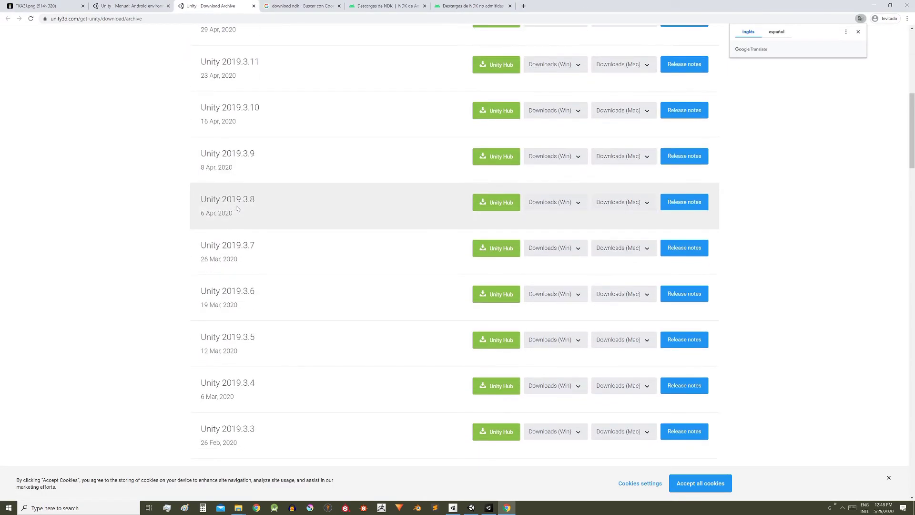
scroll(197, 188, up, 2)
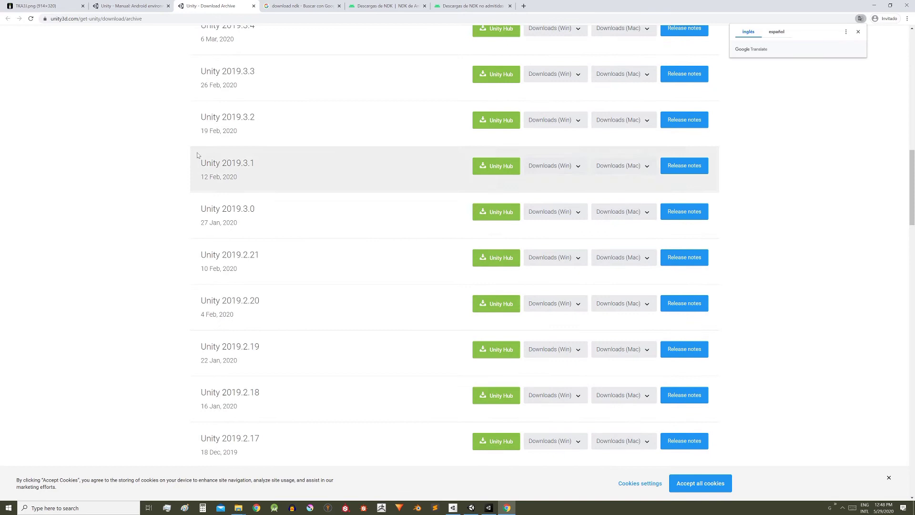
click(578, 257)
click(564, 361)
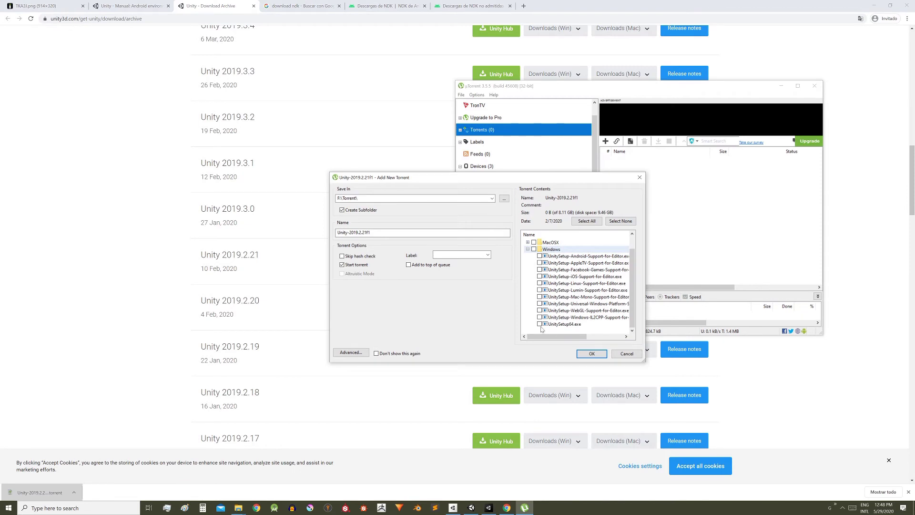
click(540, 324)
click(541, 257)
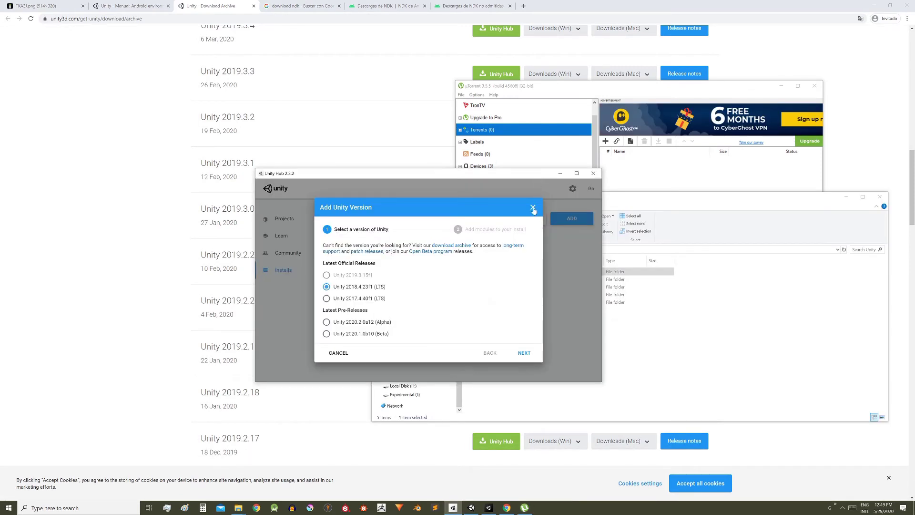
- Add the installed editor at Program Files\Unity\2019.2.21f1\Editor\Unity.exe to Unity Hub
click(535, 208)
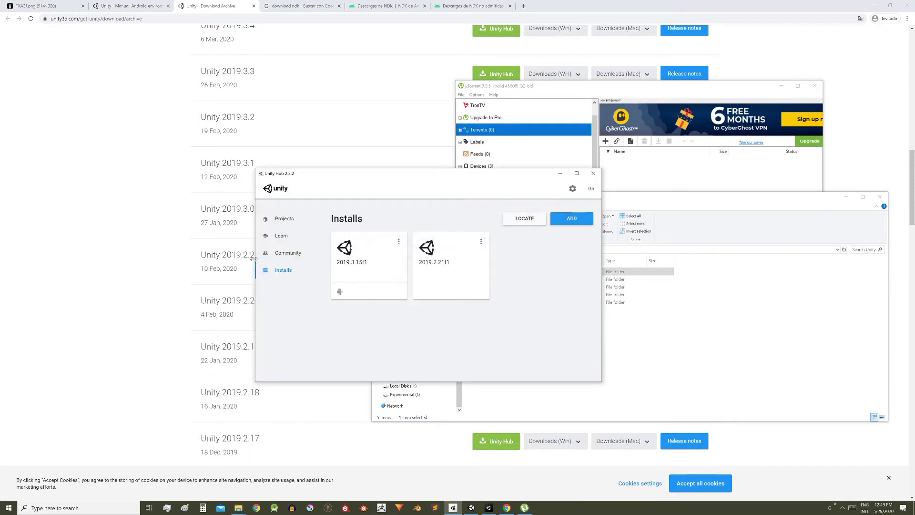
click(527, 218)
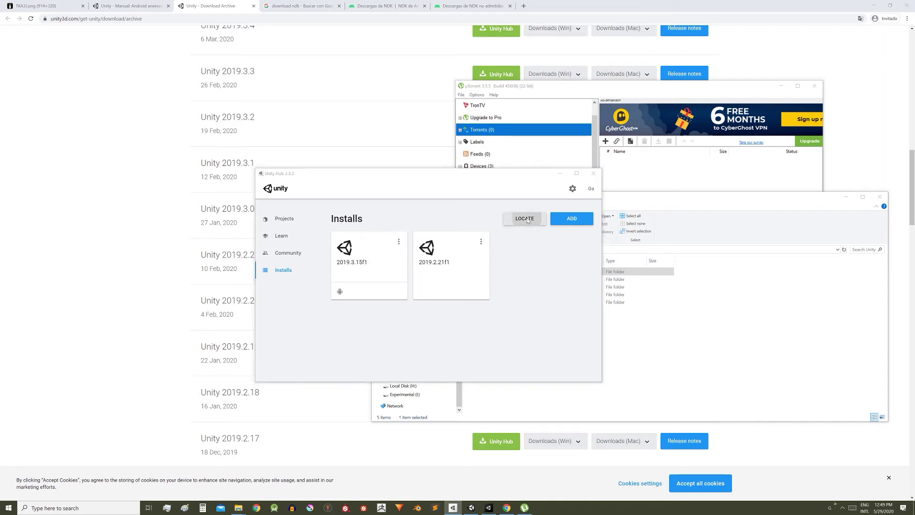
scroll(406, 276, down, 3)
double_click(333, 306)
click(337, 230)
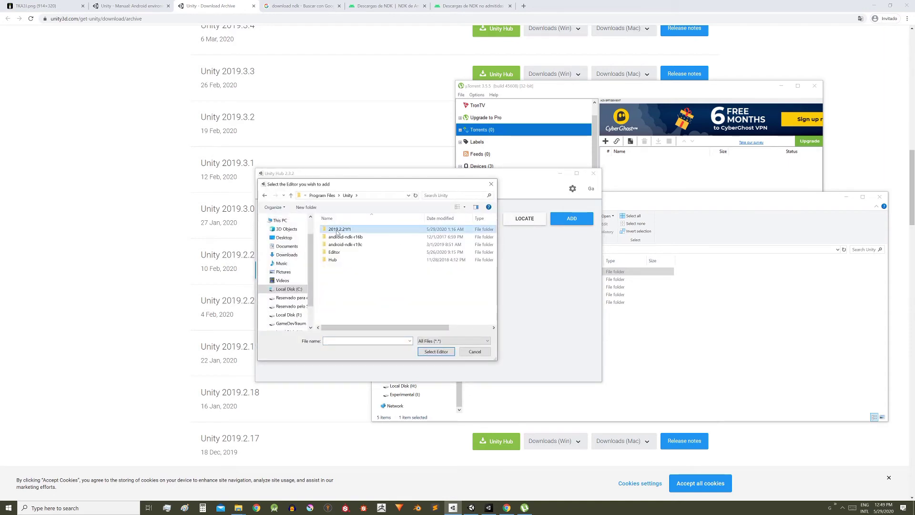
double_click(337, 230)
double_click(335, 230)
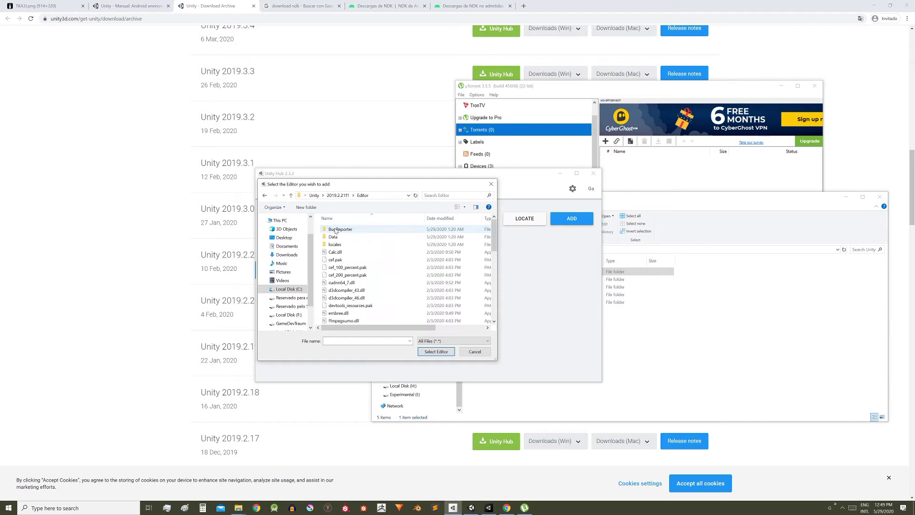
scroll(339, 286, down, 10)
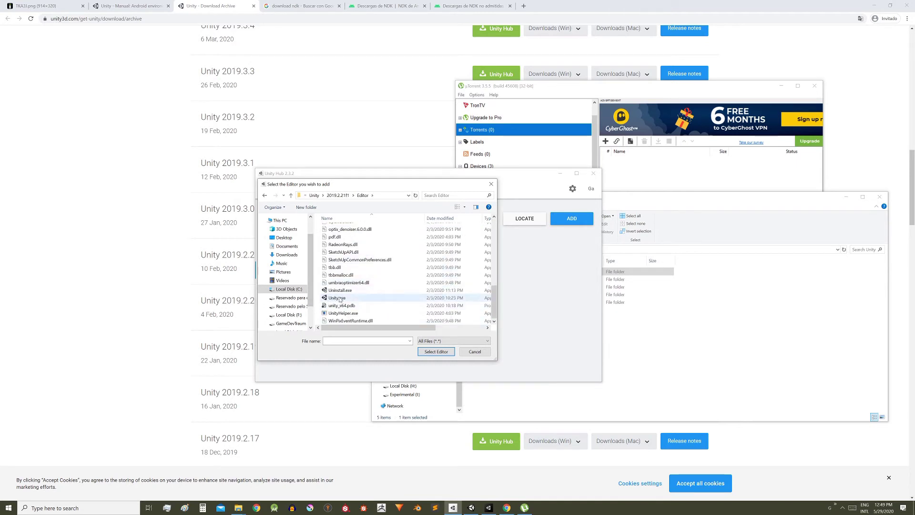
click(340, 299)
click(436, 353)
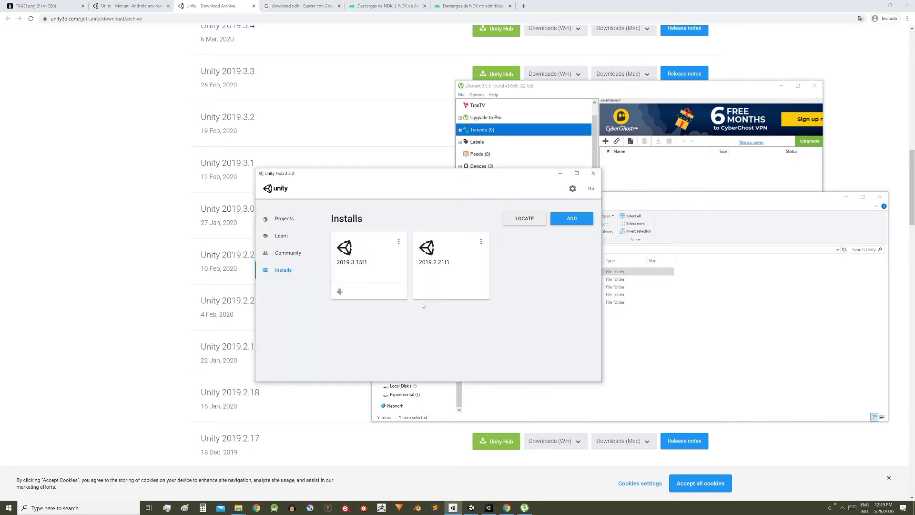
- Check the options menus of the 2019.2.21f1 and 2019.3.15f1 installs without changing anything
click(482, 243)
click(400, 243)
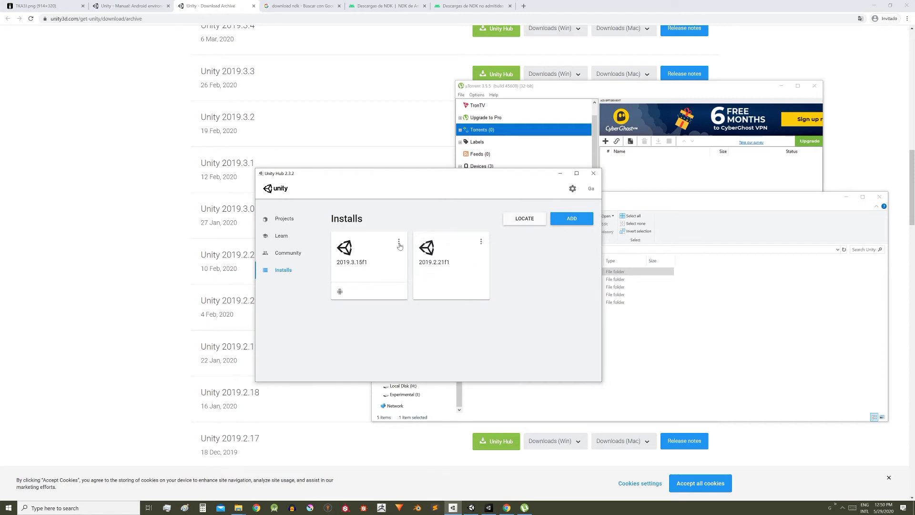
click(400, 244)
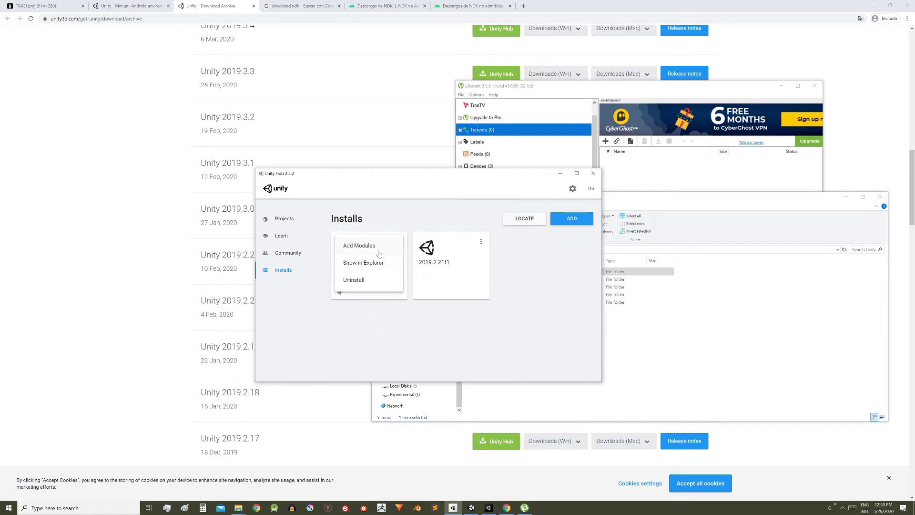
click(481, 243)
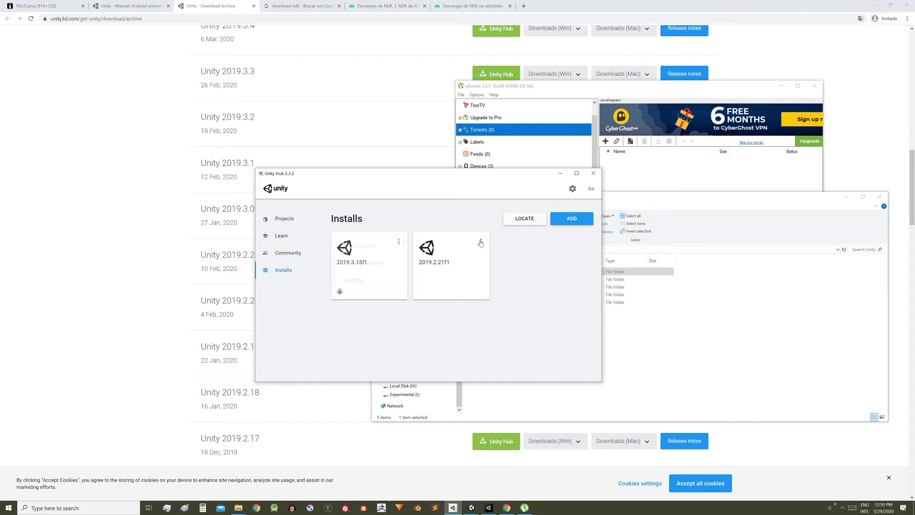
- In Projects, review the Unity version choices for a new project and for Prueba IL2CPP
click(285, 218)
click(588, 221)
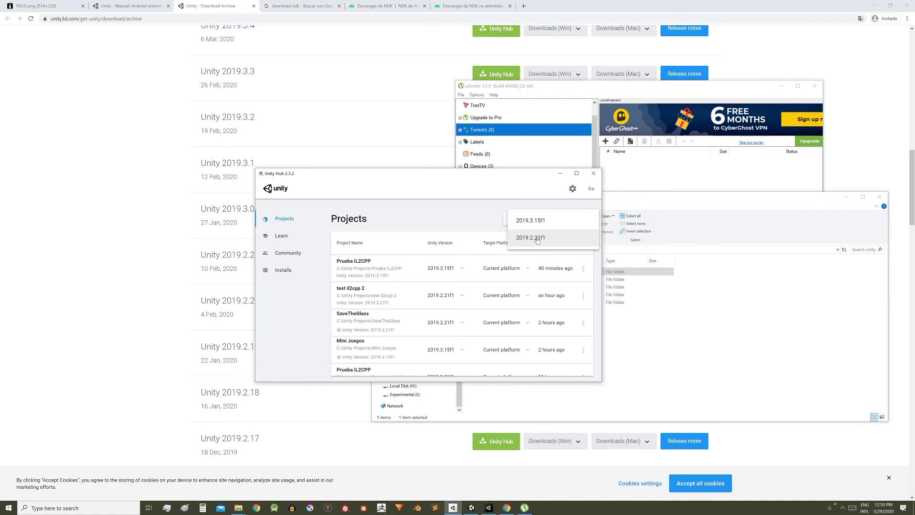
click(435, 211)
click(458, 268)
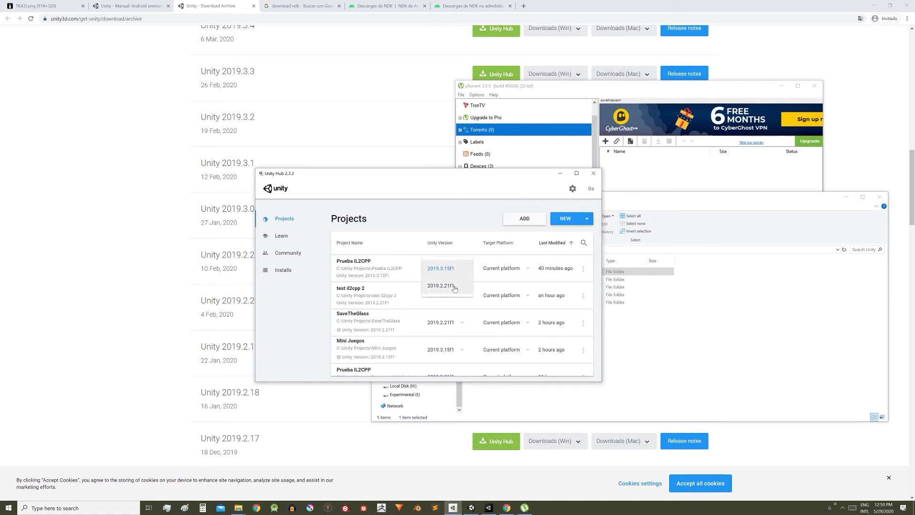
click(461, 223)
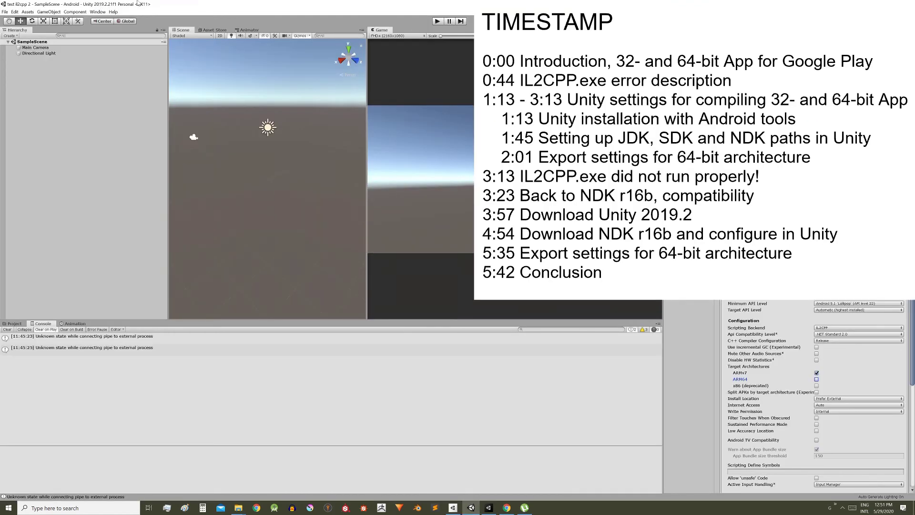
- Close the Edit menu and switch to Chrome's Unity Download Archive tab with Alt+Tab
click(15, 11)
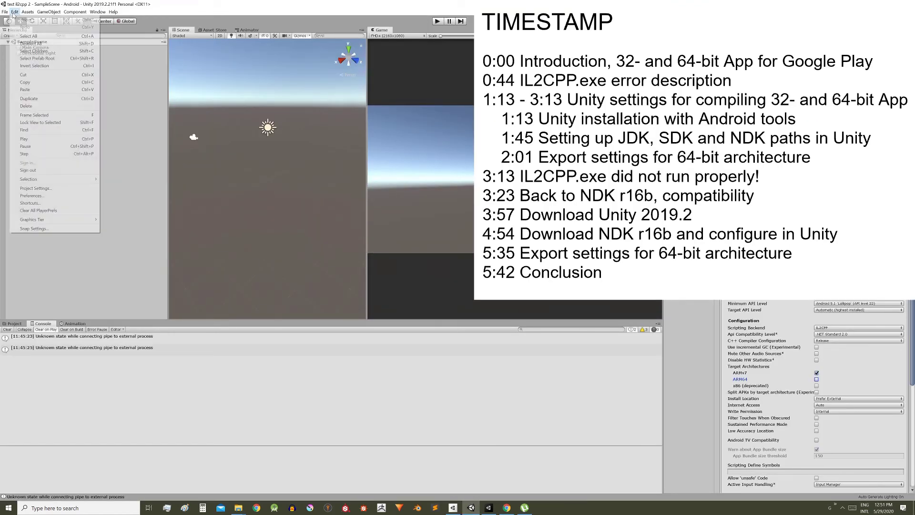
mouse_move(49, 11)
key(Escape)
key(alt+Tab)
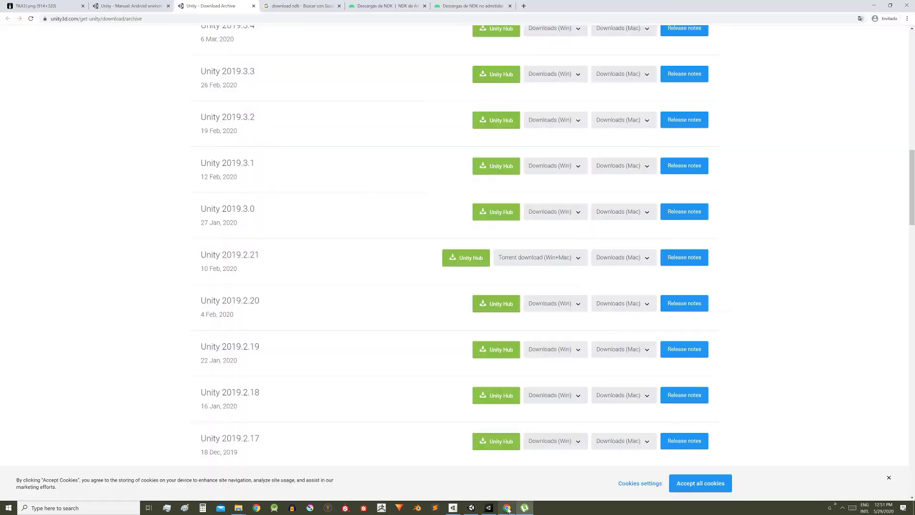
- Open the Android NDK downloads page and highlight the latest NDK version number
click(301, 6)
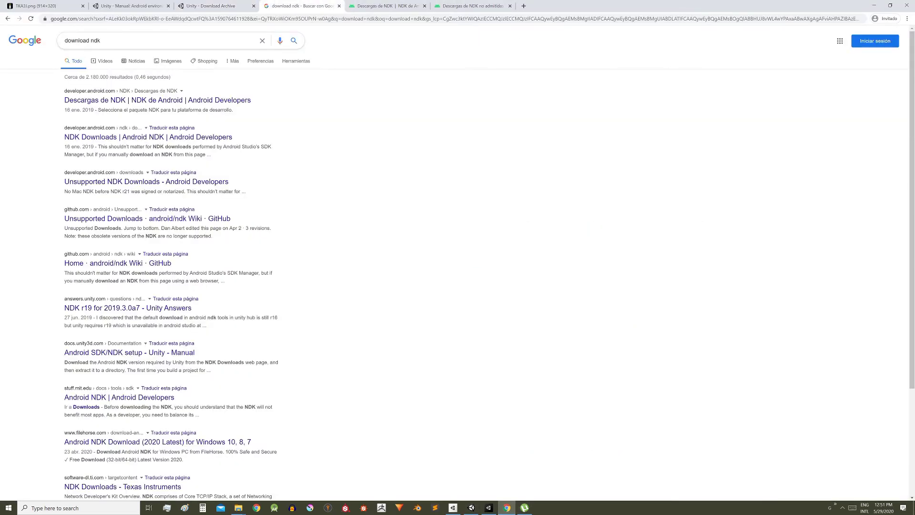
click(385, 6)
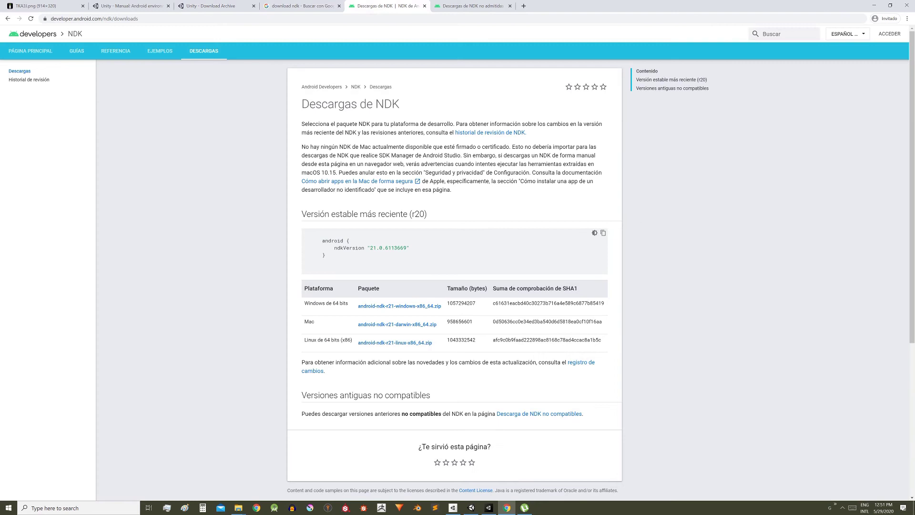
drag(361, 248, 410, 248)
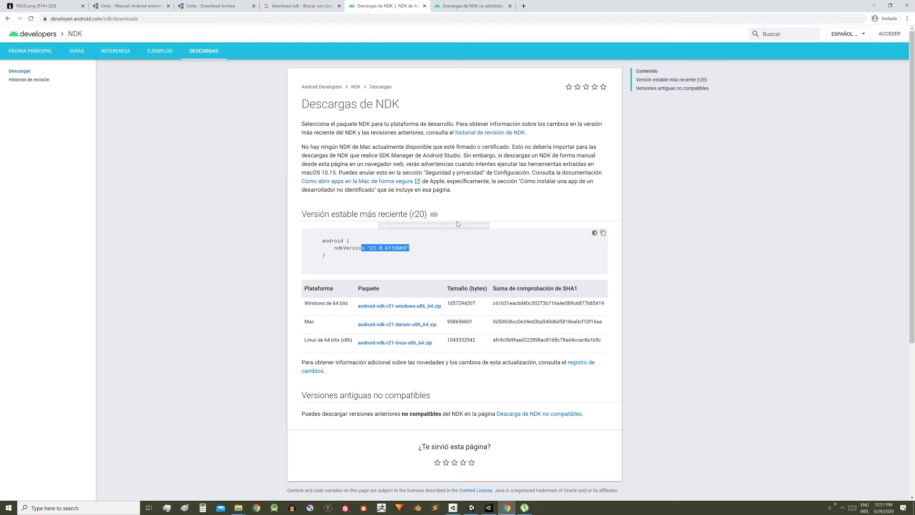
scroll(457, 221, down, 3)
scroll(509, 234, up, 2)
- Go to the unsupported NDK downloads, accept the terms and locate the r16b release
click(530, 379)
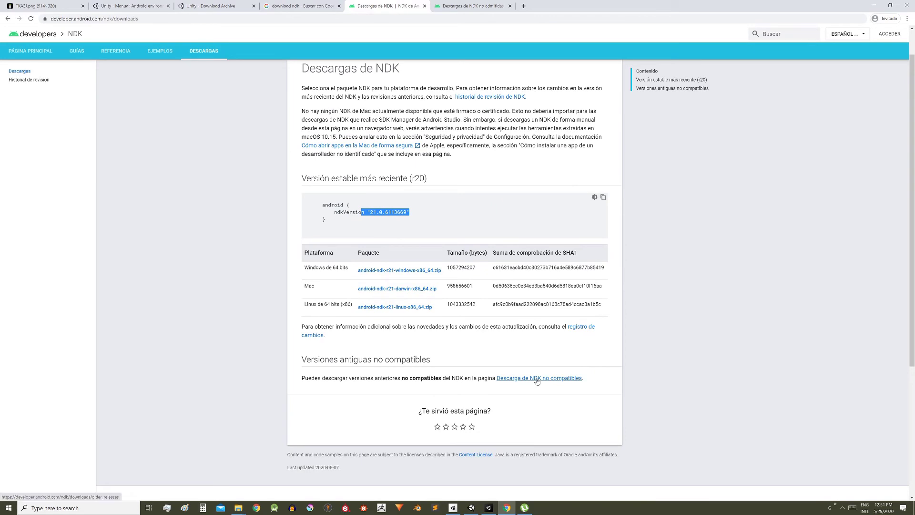
scroll(271, 278, down, 3)
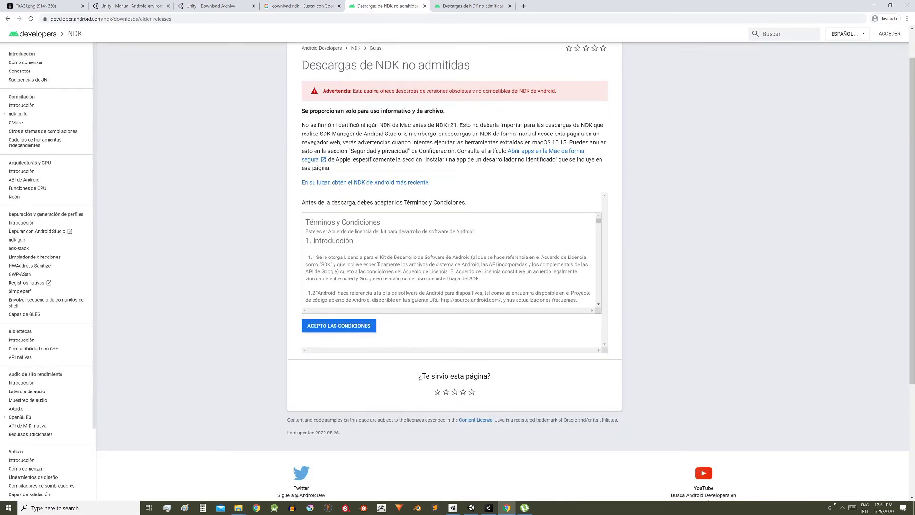
click(339, 256)
scroll(311, 148, down, 5)
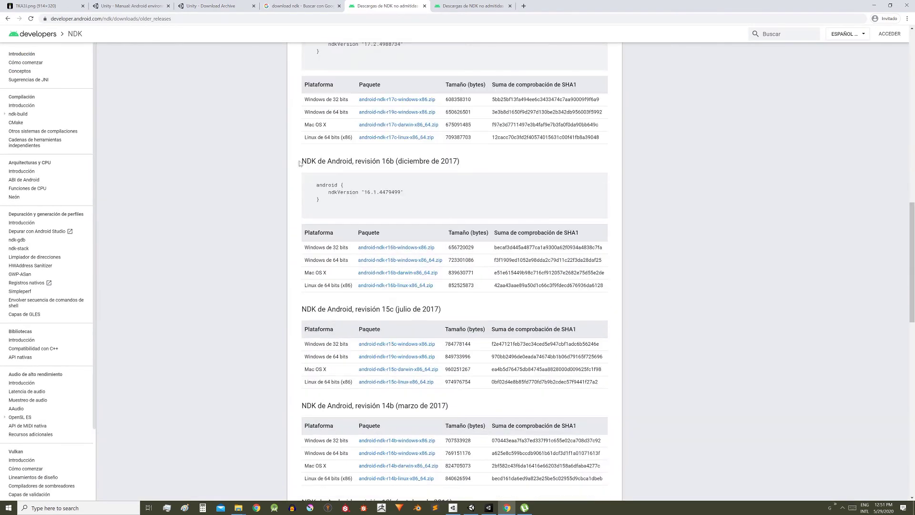
drag(302, 161, 469, 164)
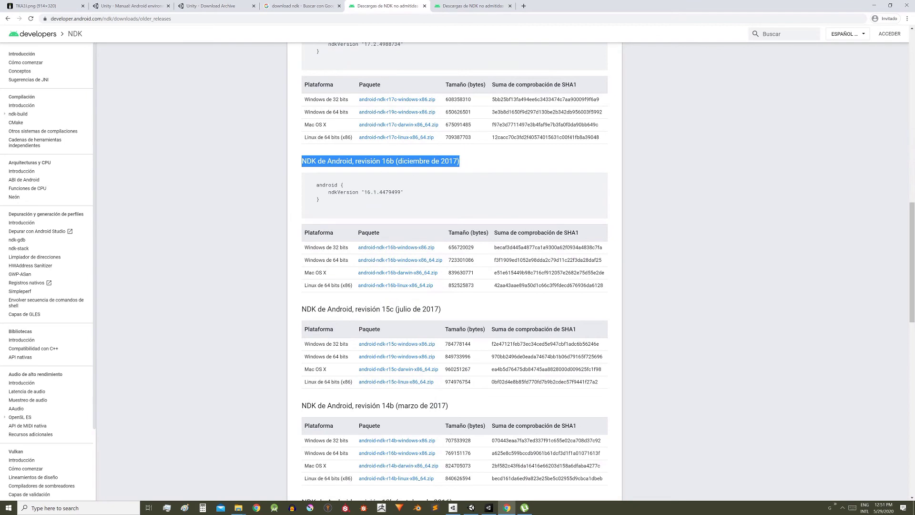
click(466, 169)
scroll(465, 170, down, 1)
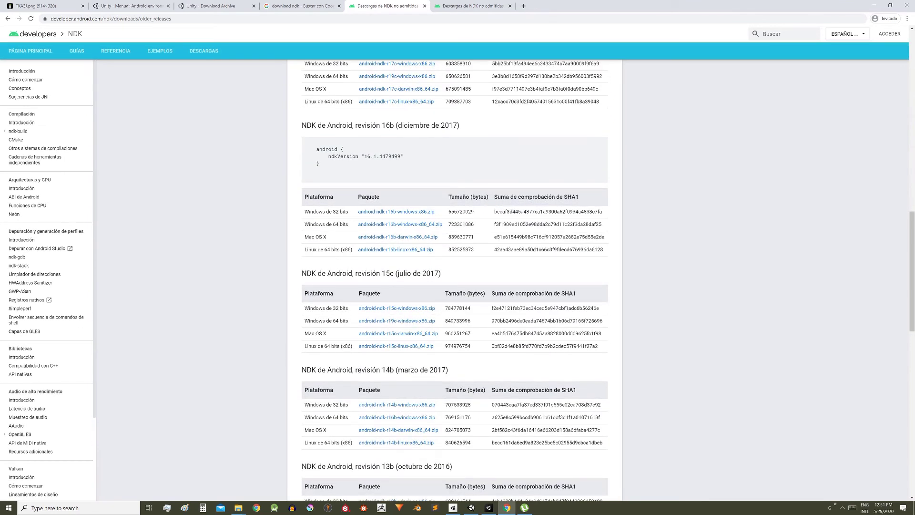
- Start and cancel the NDK r16b Windows 64-bit download, then show the existing android-ndk-r16b folder
click(377, 224)
click(75, 492)
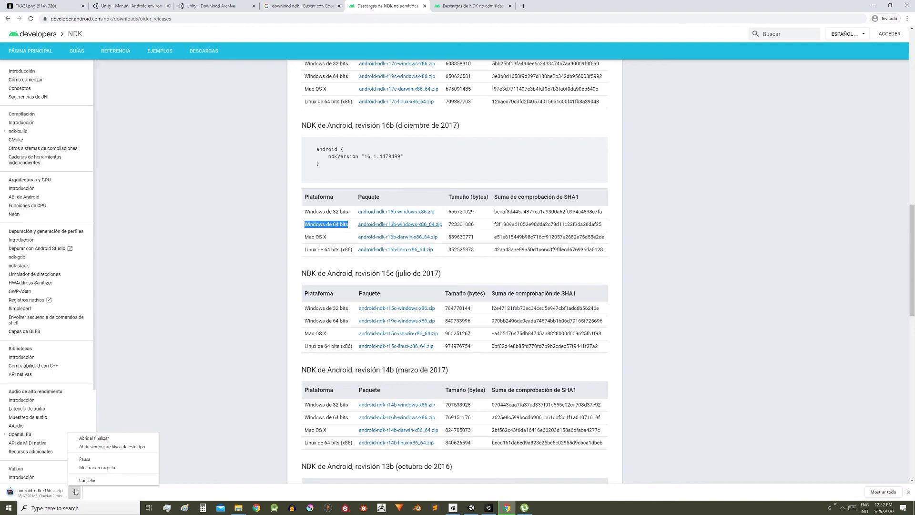
click(88, 480)
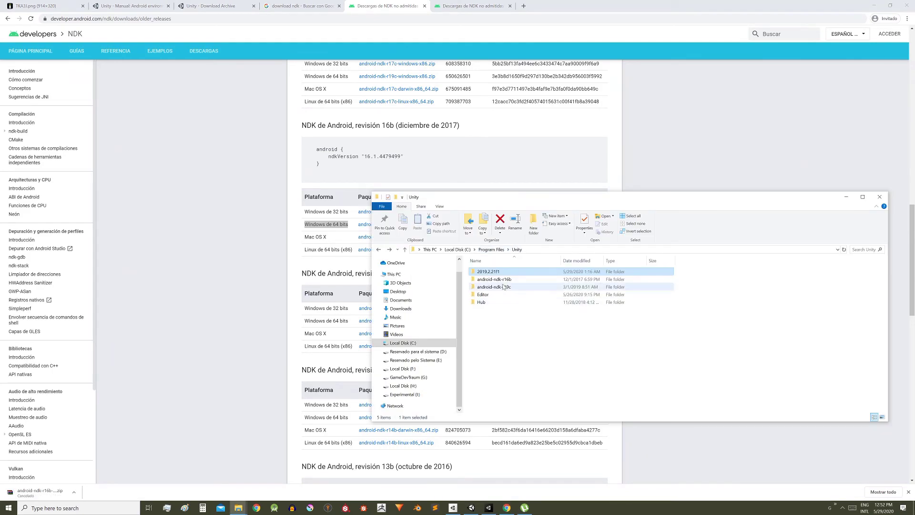
click(503, 281)
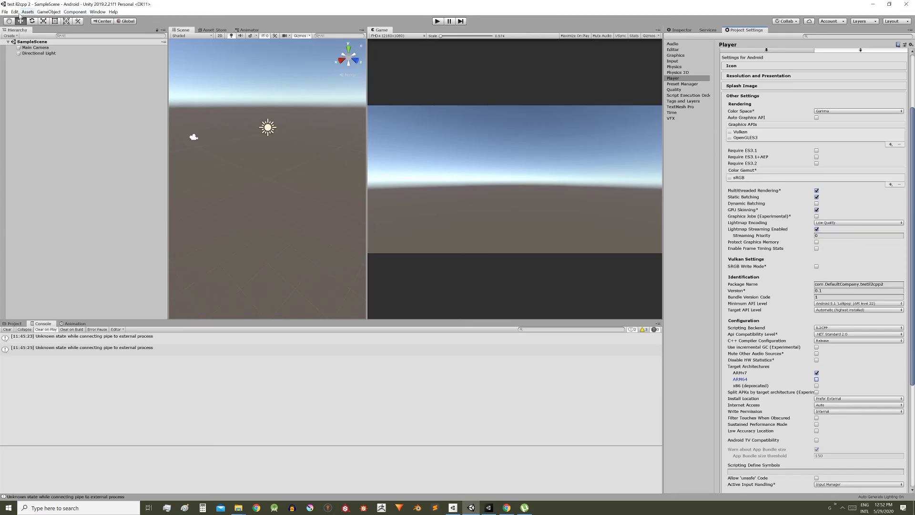
- In Preferences > External Tools, untick the bundled NDK and point the NDK path to android-ndk-r16b
click(15, 11)
click(28, 196)
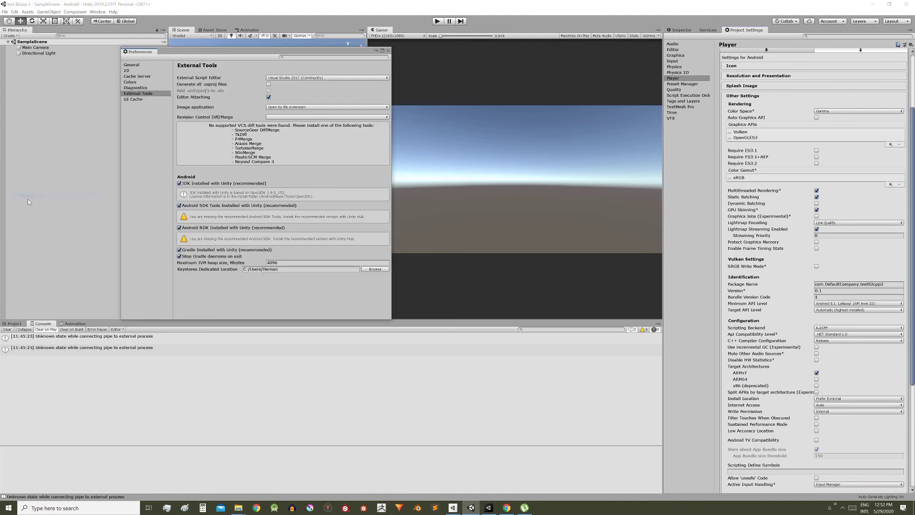
click(180, 228)
click(369, 234)
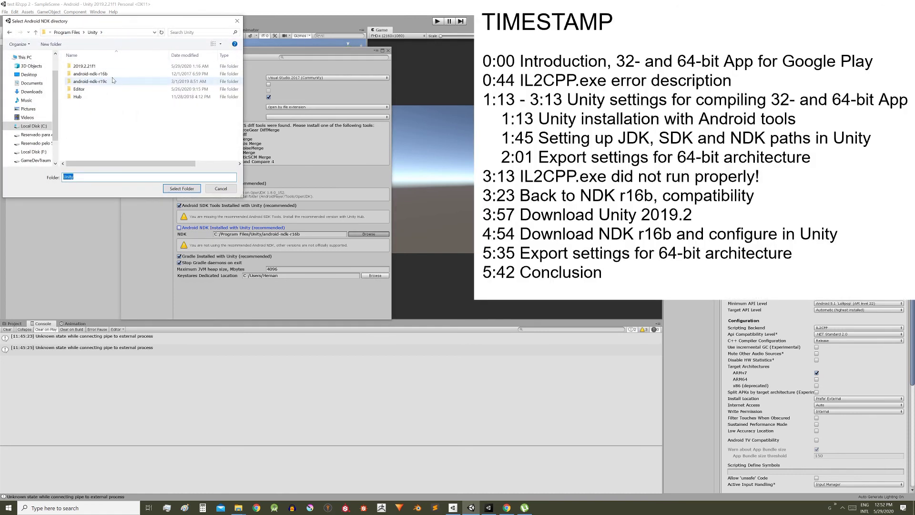
click(181, 189)
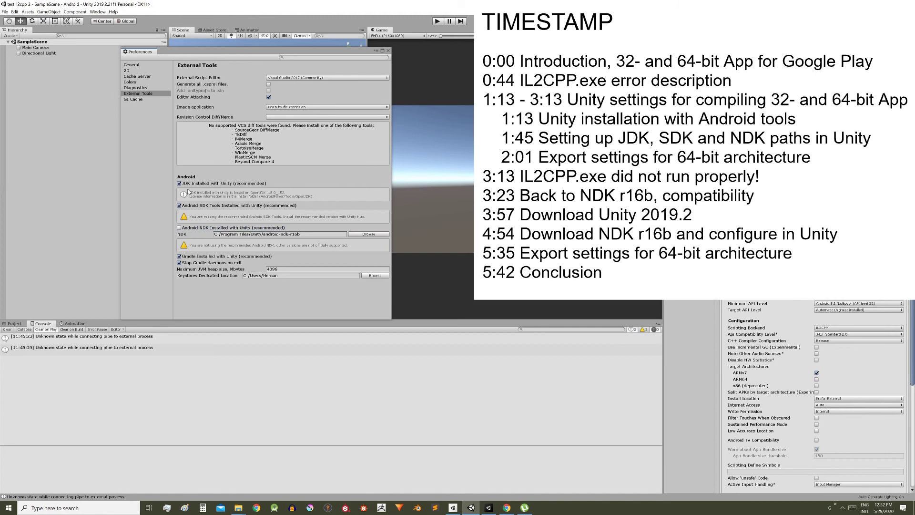
click(388, 51)
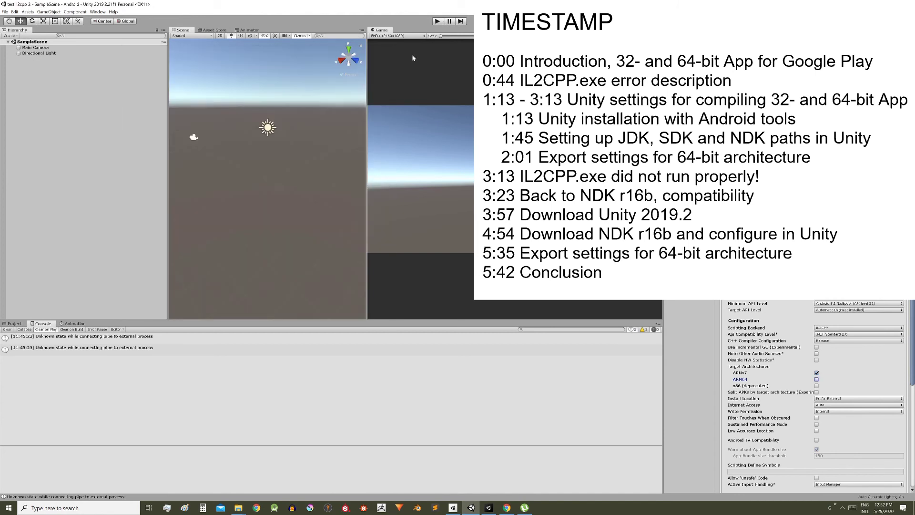
- Keep the IL2CPP scripting backend and enable the ARM64 architecture in Player Settings
click(824, 327)
click(831, 343)
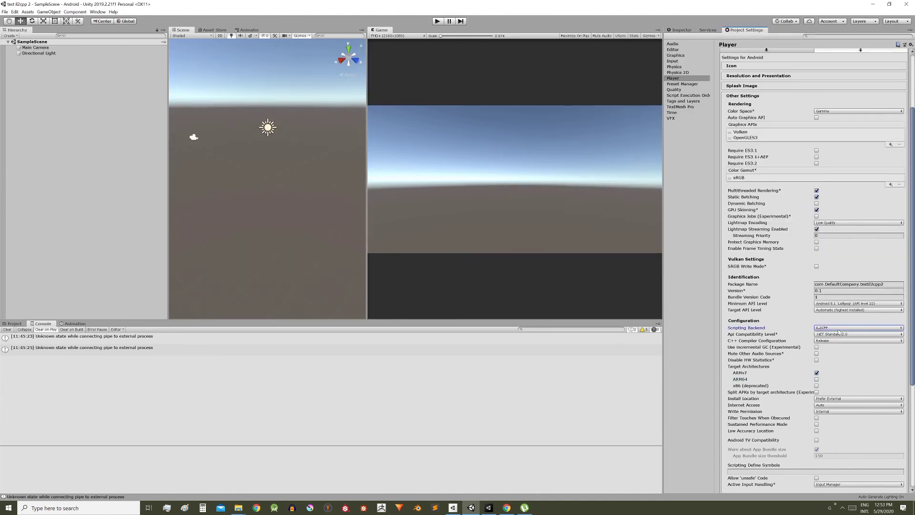
click(816, 379)
scroll(798, 384, down, 10)
- In Build Settings, enable Build App Bundle (Google Play)
click(5, 11)
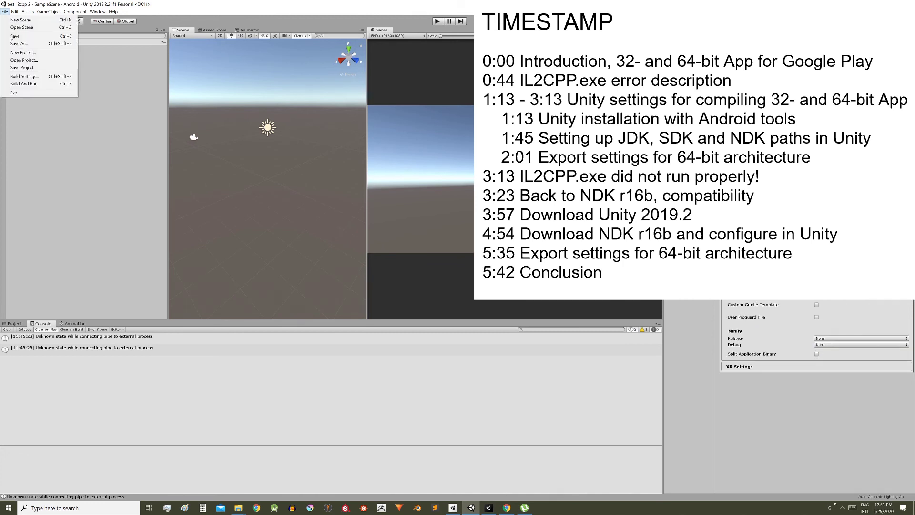
click(22, 78)
click(437, 225)
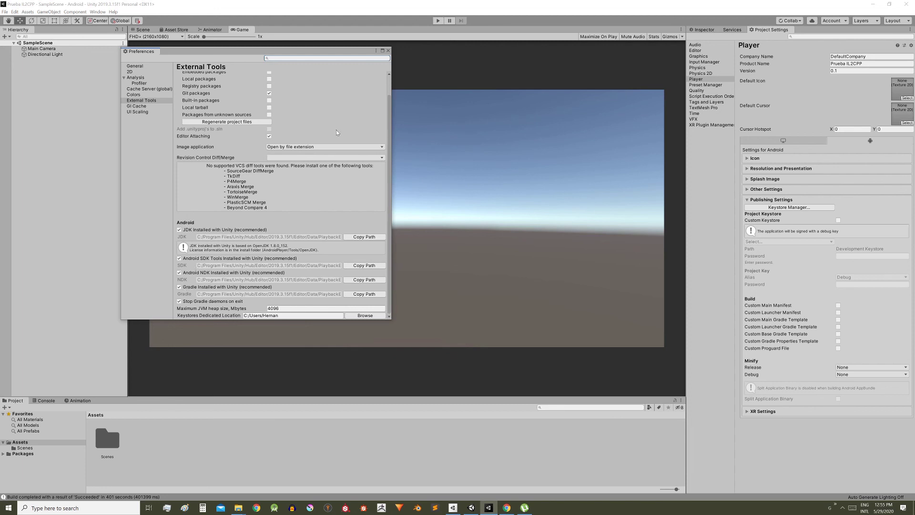
- Close the Preferences window to return to the Game view and Android Player settings
click(388, 51)
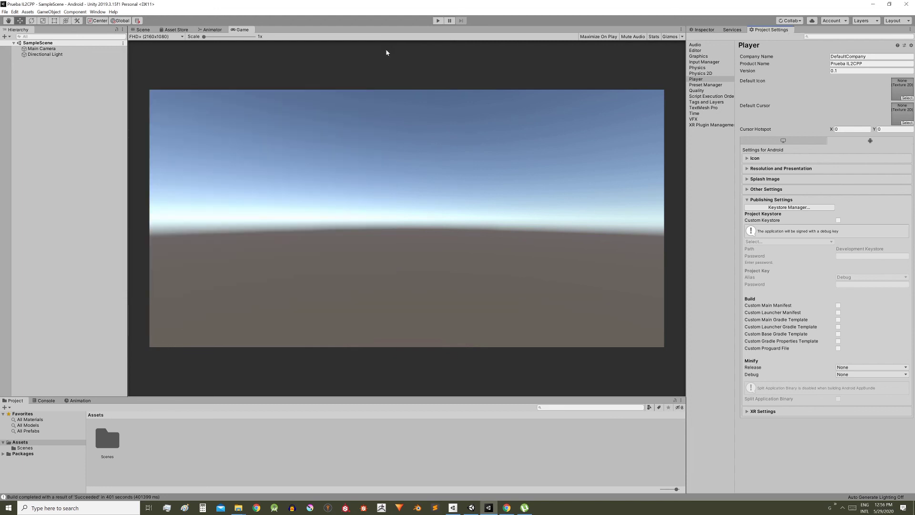